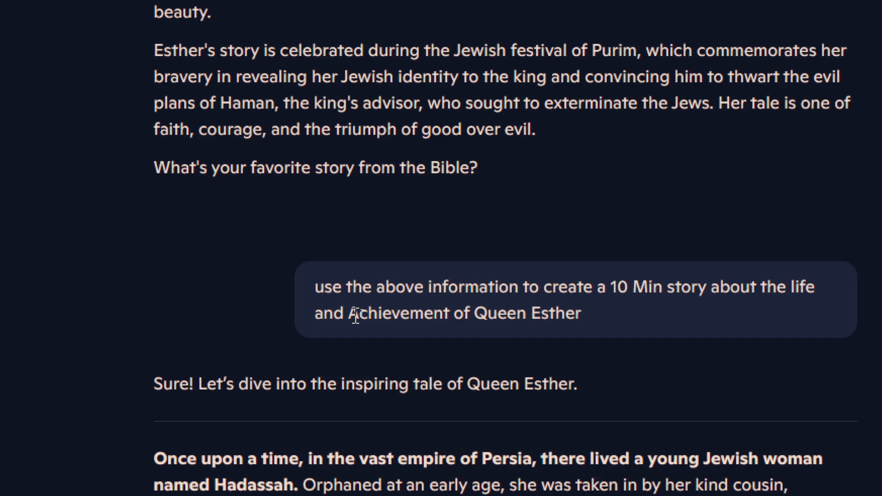
- Review the Queen Esther story, its introduction and the image prompts in the Copilot chat
{"action": "scroll", "coordinate": [386, 217], "scroll_direction": "down", "scroll_amount": 5}
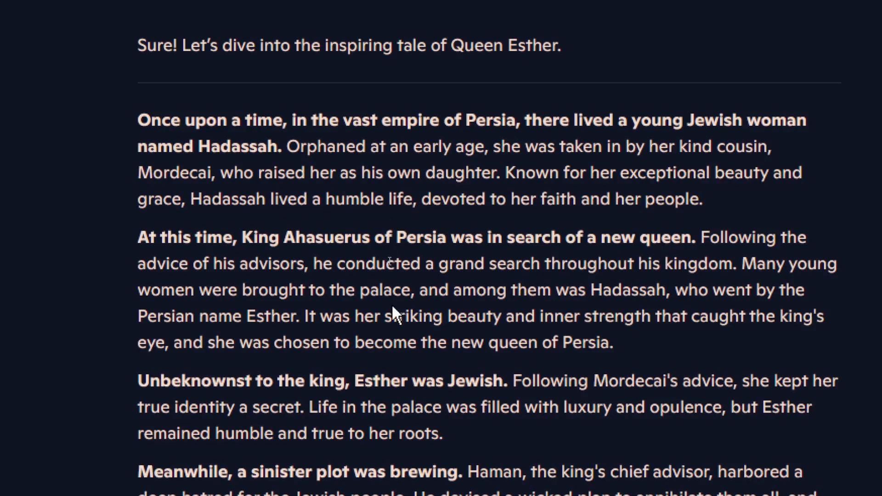
{"action": "scroll", "coordinate": [395, 396], "scroll_direction": "down", "scroll_amount": 5}
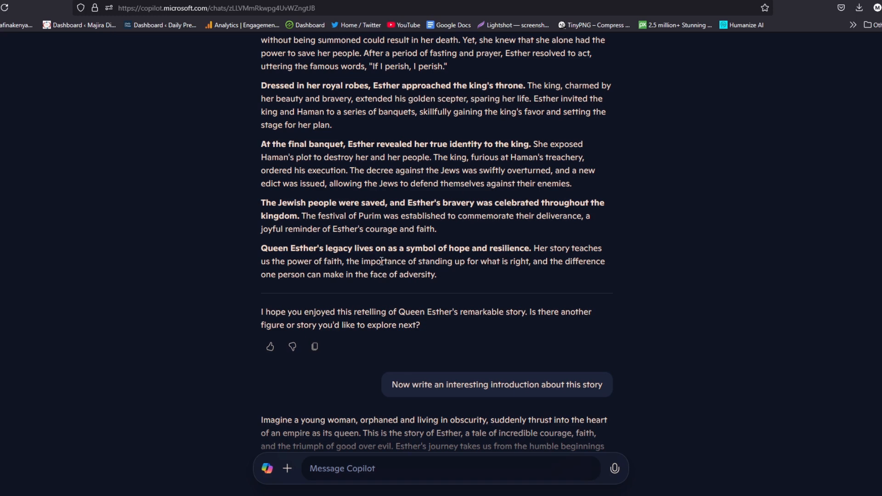
{"action": "scroll", "coordinate": [381, 261], "scroll_direction": "down", "scroll_amount": 5}
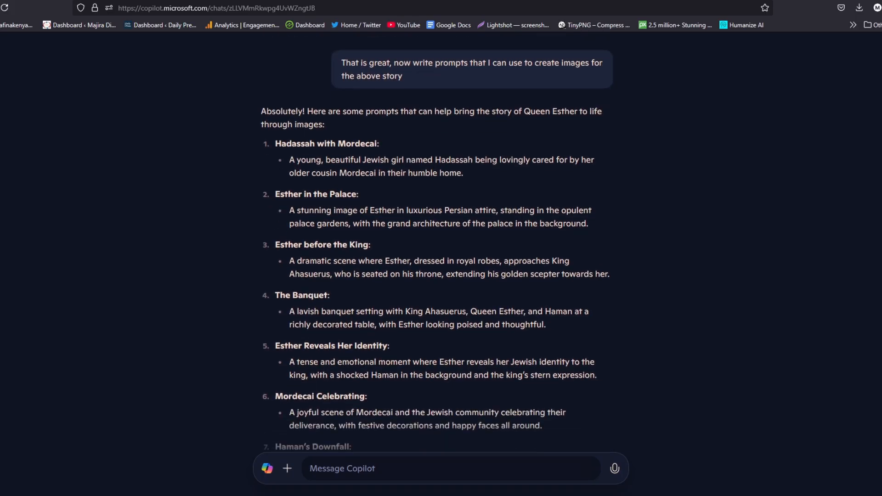
{"action": "scroll", "coordinate": [413, 114], "scroll_direction": "up", "scroll_amount": 1}
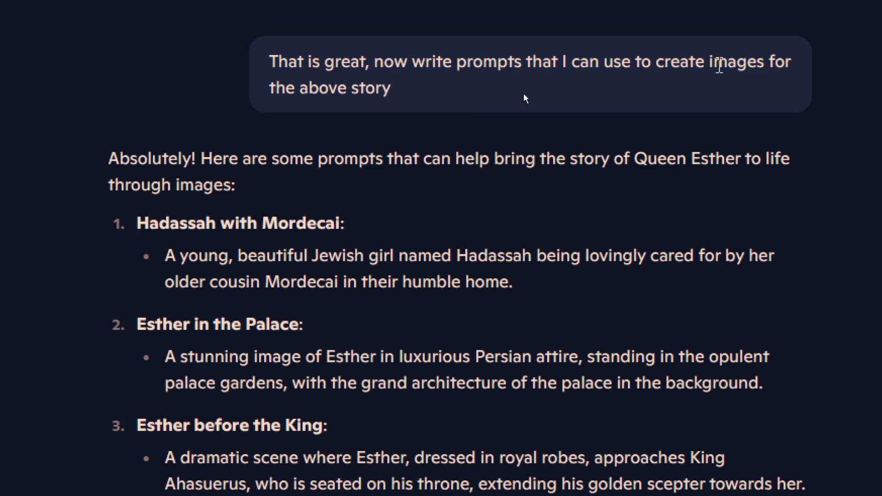
{"action": "scroll", "coordinate": [223, 457], "scroll_direction": "down", "scroll_amount": 1}
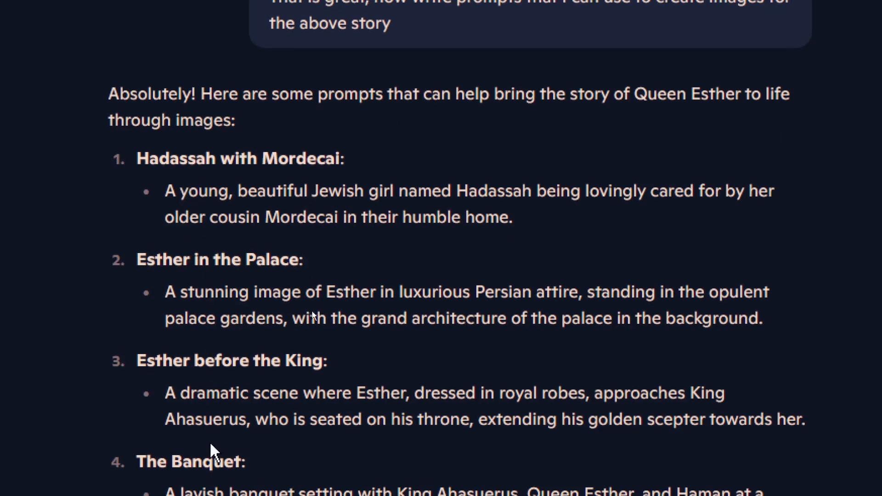
{"action": "scroll", "coordinate": [209, 436], "scroll_direction": "down", "scroll_amount": 1}
{"action": "scroll", "coordinate": [256, 368], "scroll_direction": "down", "scroll_amount": 9}
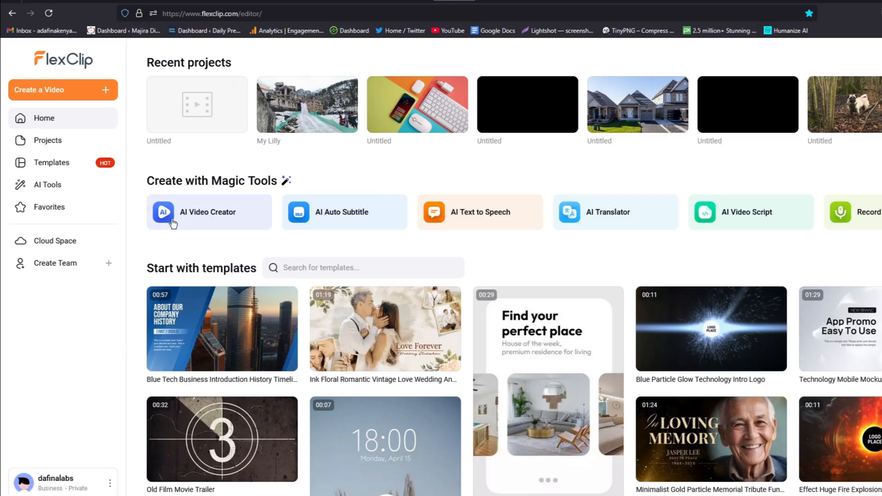
- Open FlexClip's AI Text to Image tool and browse the history of previously generated images
{"action": "left_click", "coordinate": [60, 188]}
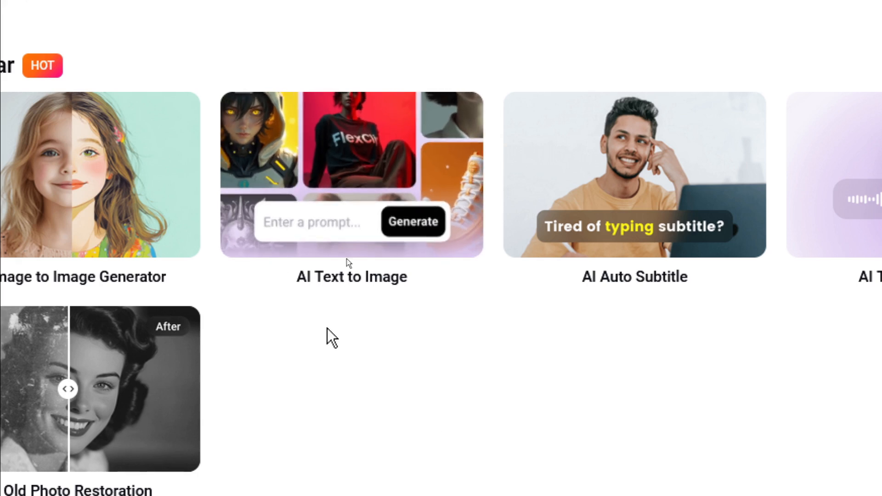
{"action": "left_click", "coordinate": [373, 187]}
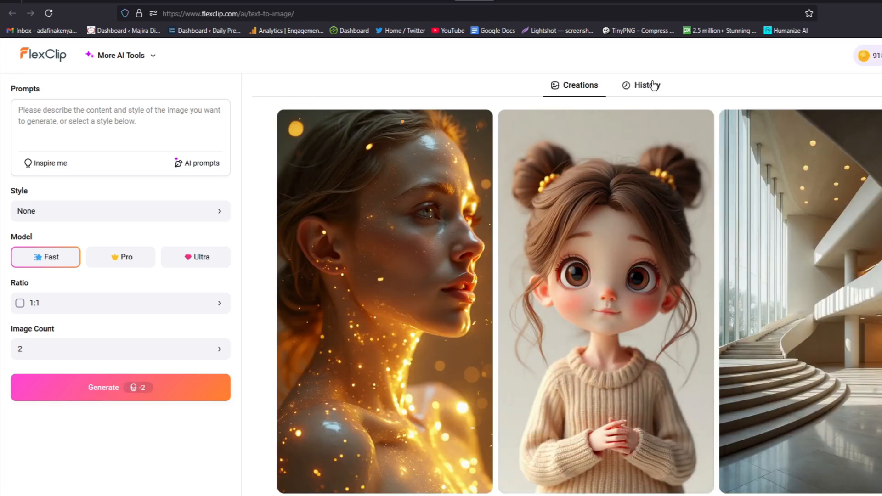
{"action": "left_click", "coordinate": [653, 86]}
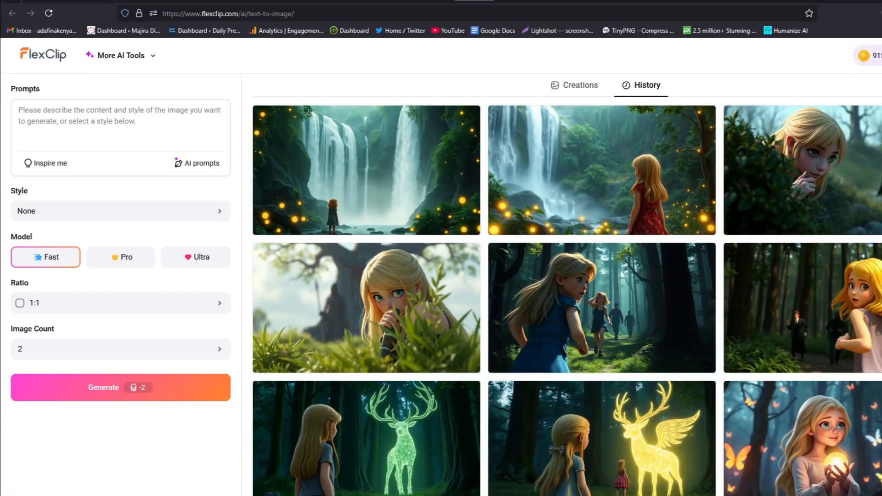
{"action": "scroll", "coordinate": [567, 299], "scroll_direction": "down", "scroll_amount": 15}
{"action": "scroll", "coordinate": [567, 298], "scroll_direction": "down", "scroll_amount": 15}
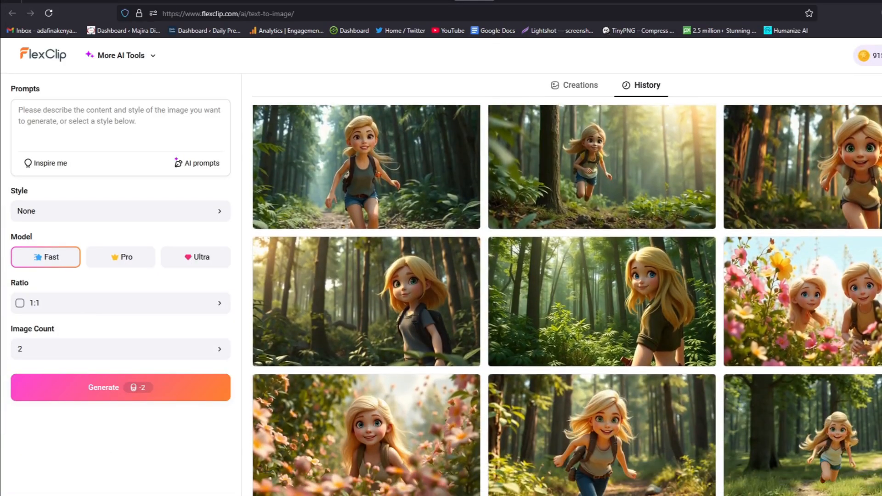
{"action": "scroll", "coordinate": [567, 298], "scroll_direction": "down", "scroll_amount": 20}
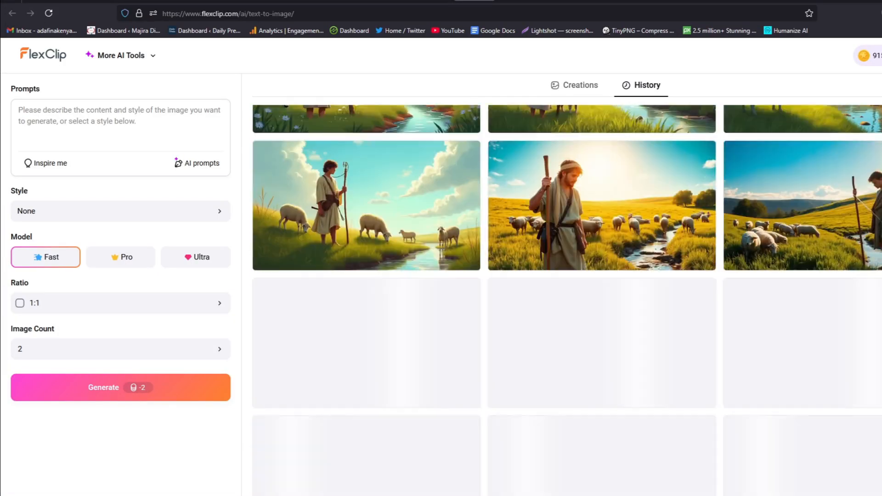
{"action": "scroll", "coordinate": [567, 299], "scroll_direction": "up", "scroll_amount": 20}
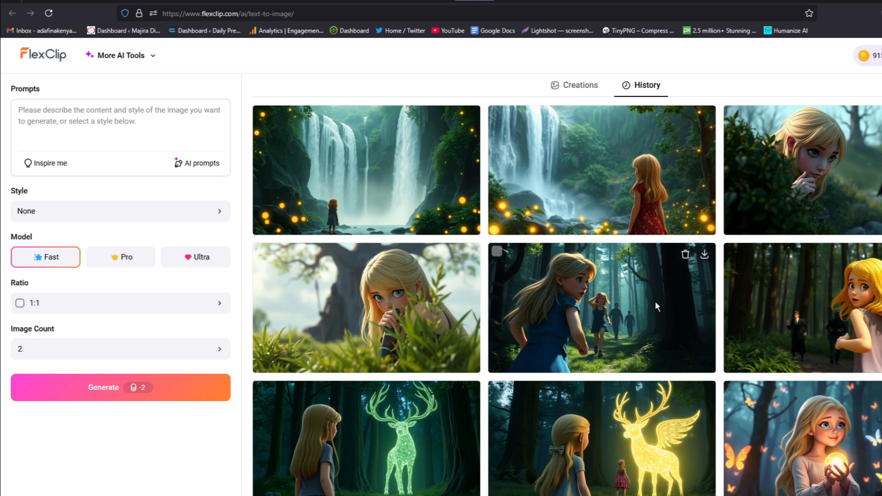
- Copy the "Hadassah's Humble Beginnings" image prompt from the Copilot chat into FlexClip's text-to-image prompt
{"action": "left_click", "coordinate": [135, 133]}
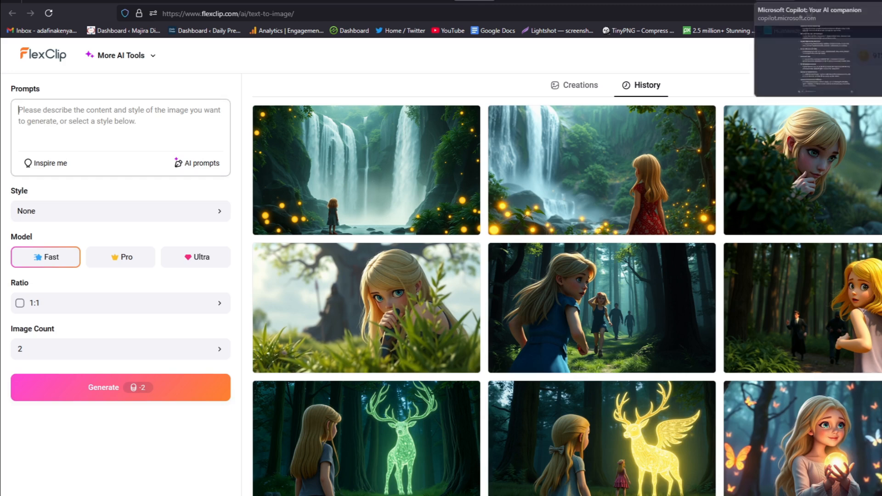
{"action": "left_click", "coordinate": [775, 2]}
{"action": "scroll", "coordinate": [428, 314], "scroll_direction": "up", "scroll_amount": 5}
{"action": "left_click_drag", "start_coordinate": [588, 278], "coordinate": [334, 267]}
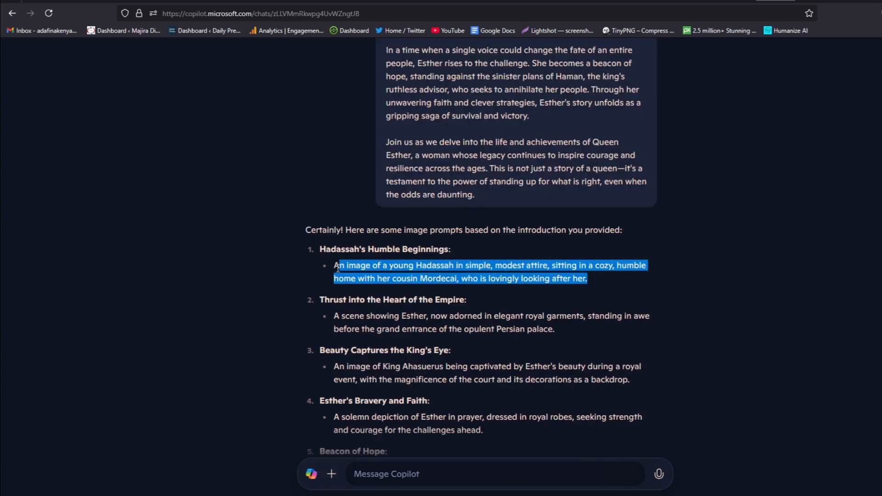
{"action": "key", "text": "ctrl+c"}
{"action": "left_click", "coordinate": [473, 1]}
{"action": "key", "text": "ctrl+v"}
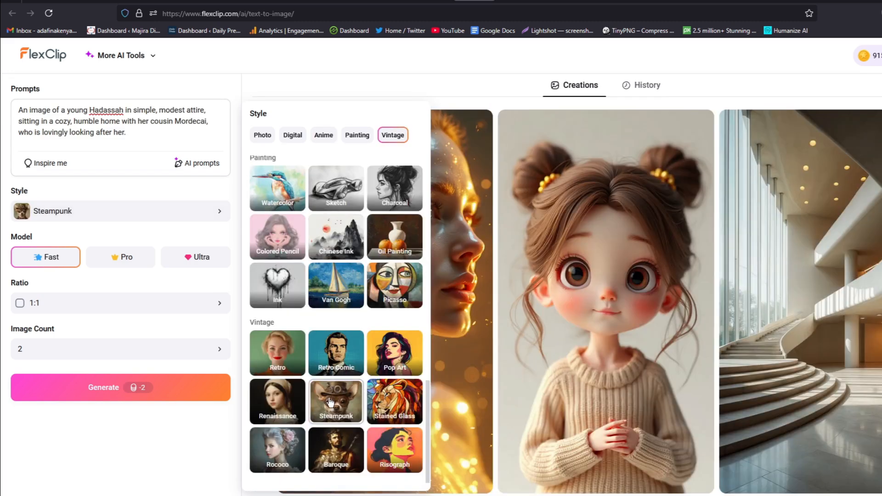
- Generate two images with the Steampunk style, the Fast model and a 16:9 ratio
{"action": "left_click", "coordinate": [330, 402]}
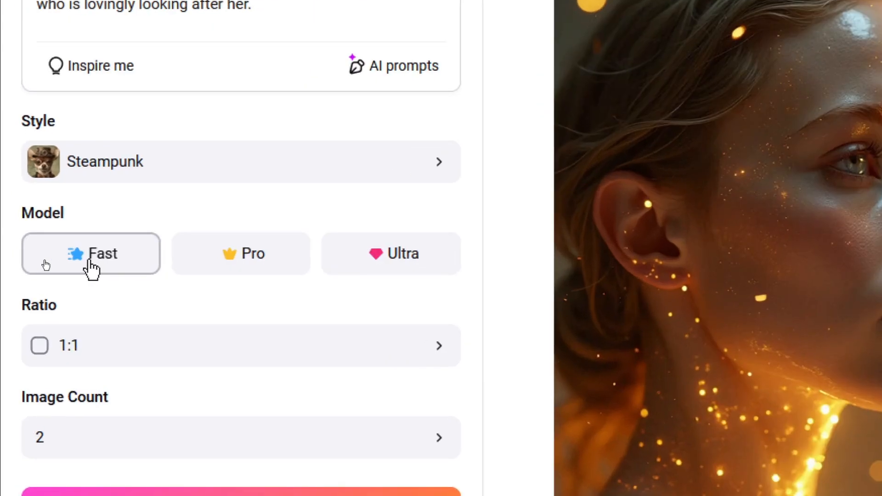
{"action": "left_click", "coordinate": [319, 358]}
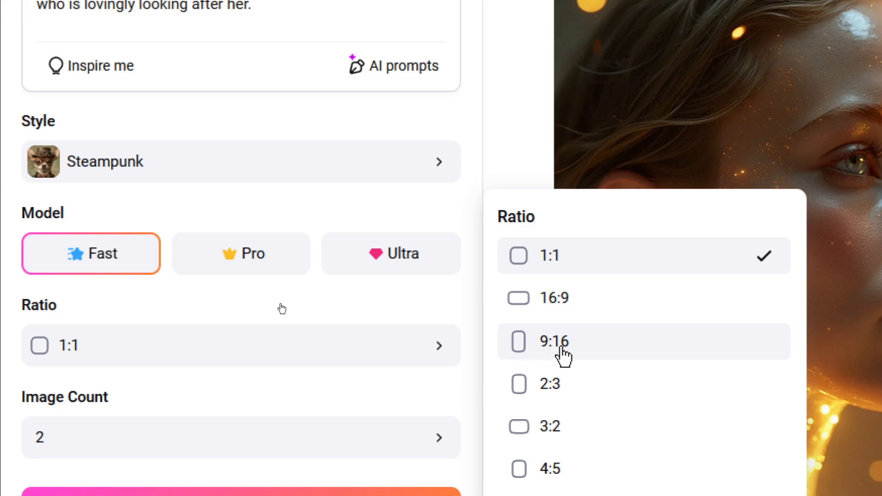
{"action": "left_click", "coordinate": [570, 305]}
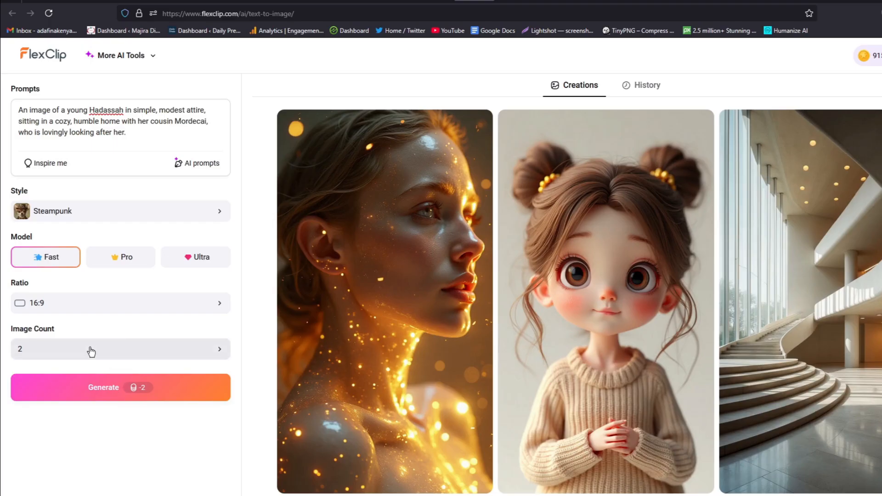
{"action": "left_click", "coordinate": [106, 395]}
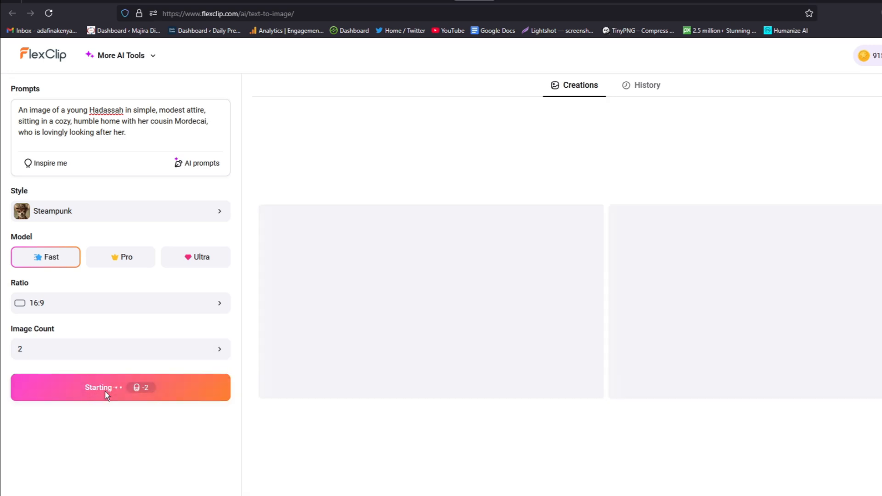
- Preview both generated images of Hadassah and Mordecai, and download the first one
{"action": "left_click", "coordinate": [430, 301]}
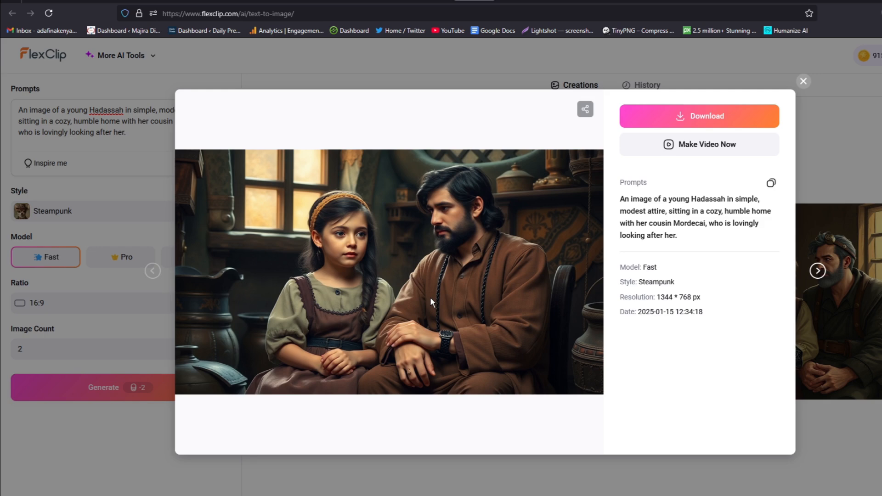
{"action": "key", "text": "Right"}
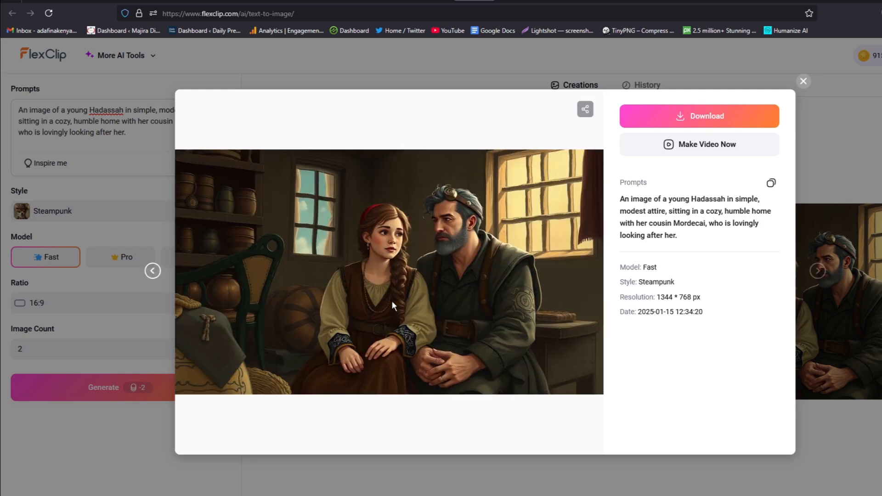
{"action": "left_click", "coordinate": [803, 81]}
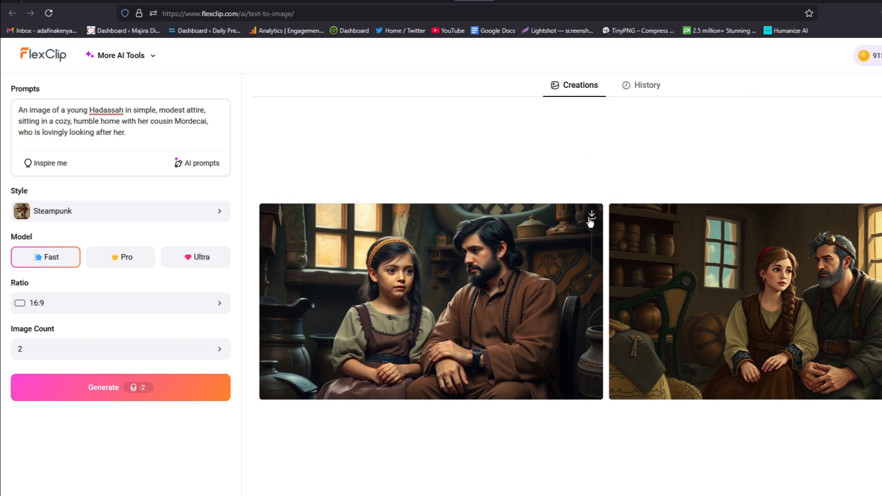
{"action": "left_click", "coordinate": [590, 222]}
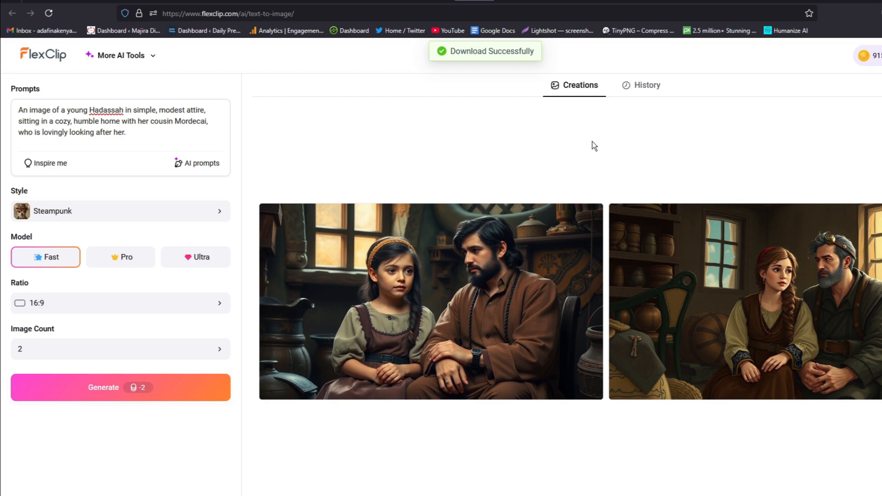
- Browse the generation history to review the Queen Esther story images
{"action": "left_click", "coordinate": [641, 85]}
{"action": "scroll", "coordinate": [567, 299], "scroll_direction": "down", "scroll_amount": 2}
{"action": "scroll", "coordinate": [567, 299], "scroll_direction": "down", "scroll_amount": 8}
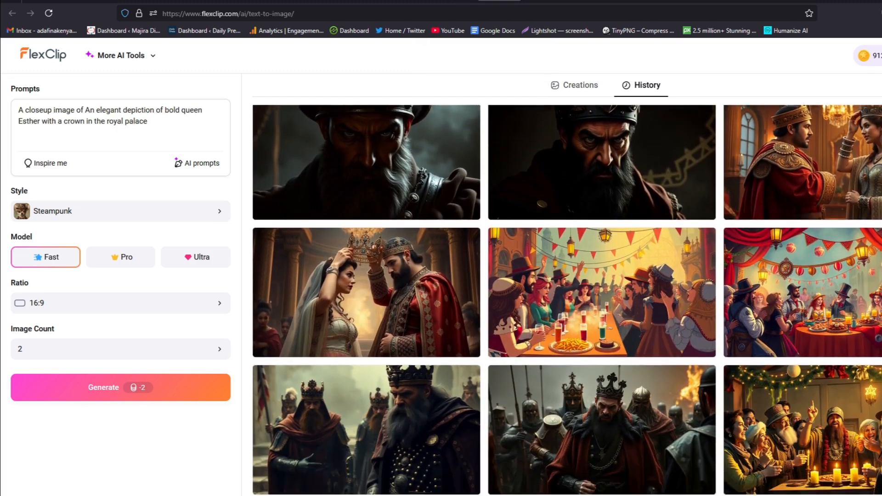
{"action": "scroll", "coordinate": [567, 301], "scroll_direction": "down", "scroll_amount": 7}
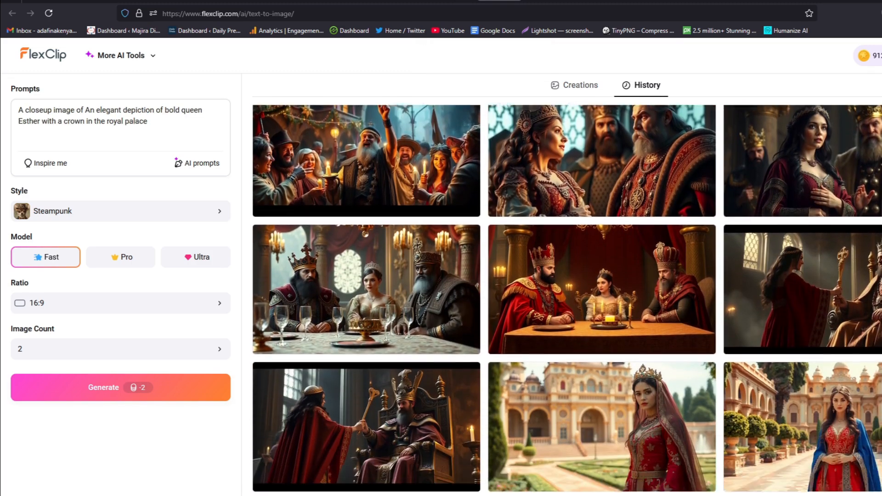
{"action": "scroll", "coordinate": [567, 300], "scroll_direction": "down", "scroll_amount": 6}
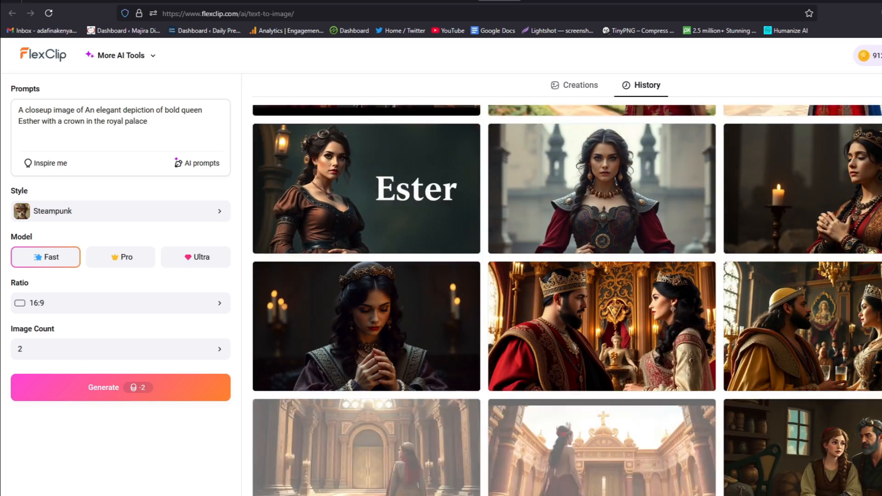
{"action": "scroll", "coordinate": [567, 300], "scroll_direction": "down", "scroll_amount": 3}
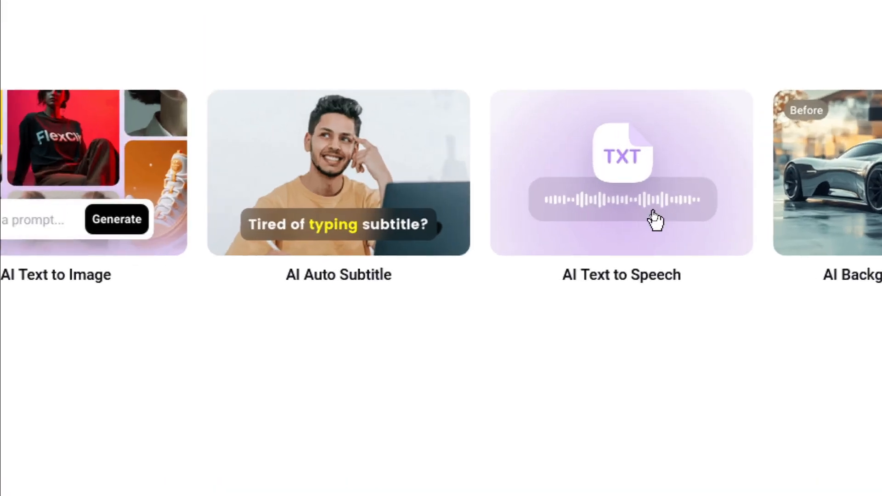
- Open the AI Text to Speech tool and paste in the story introduction copied from the Copilot chat
{"action": "left_click", "coordinate": [653, 215]}
{"action": "left_click_drag", "start_coordinate": [305, 164], "coordinate": [404, 354]}
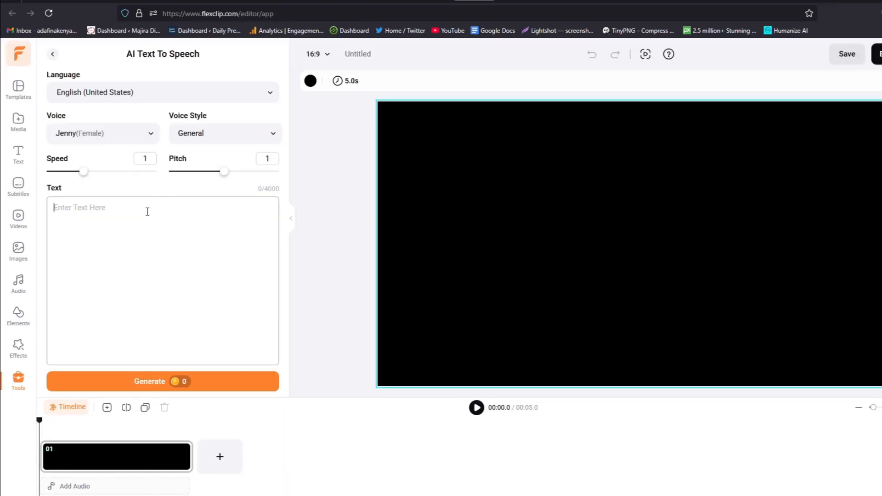
{"action": "key", "text": "ctrl+v"}
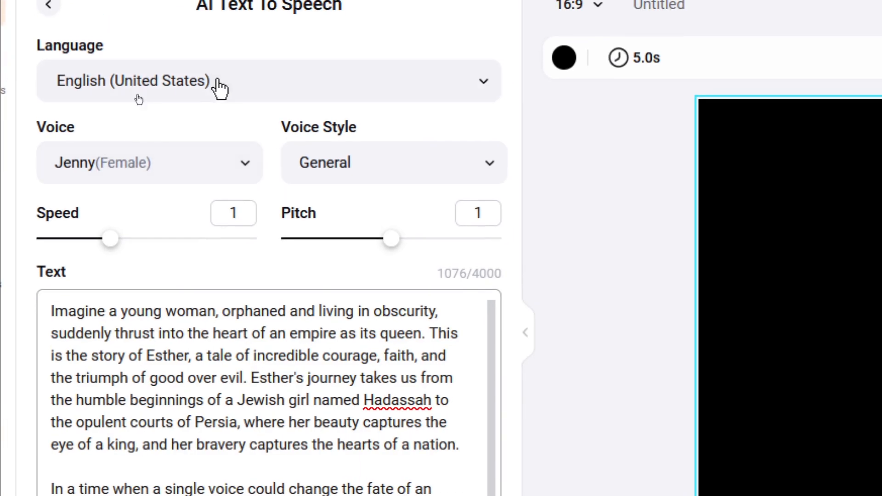
- Preview and choose the Steffan (Male) voice, check the introduction text, and generate the voiceover
{"action": "left_click", "coordinate": [214, 172]}
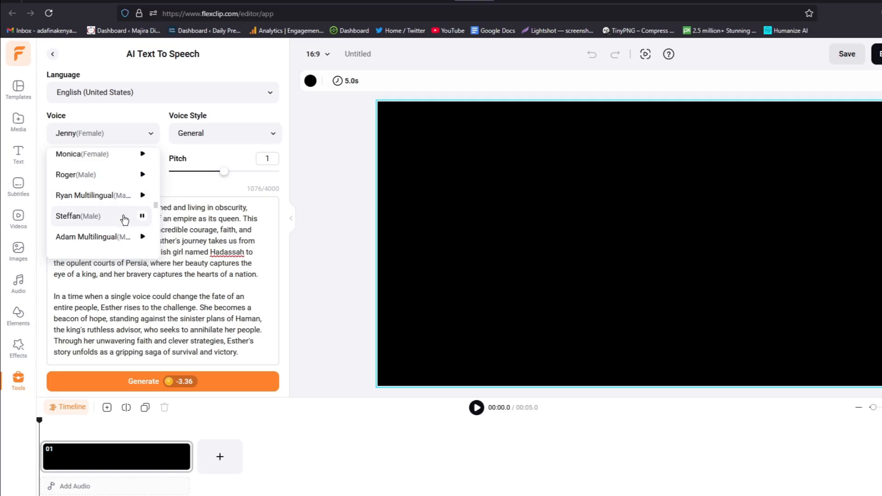
{"action": "left_click", "coordinate": [140, 217]}
{"action": "left_click", "coordinate": [83, 217]}
{"action": "scroll", "coordinate": [150, 271], "scroll_direction": "down", "scroll_amount": 2}
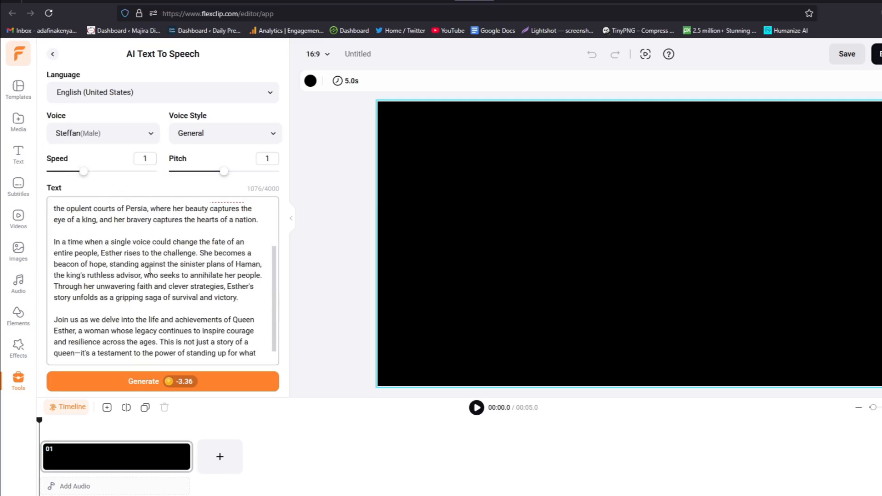
{"action": "scroll", "coordinate": [147, 276], "scroll_direction": "up", "scroll_amount": 3}
{"action": "left_click", "coordinate": [142, 382]}
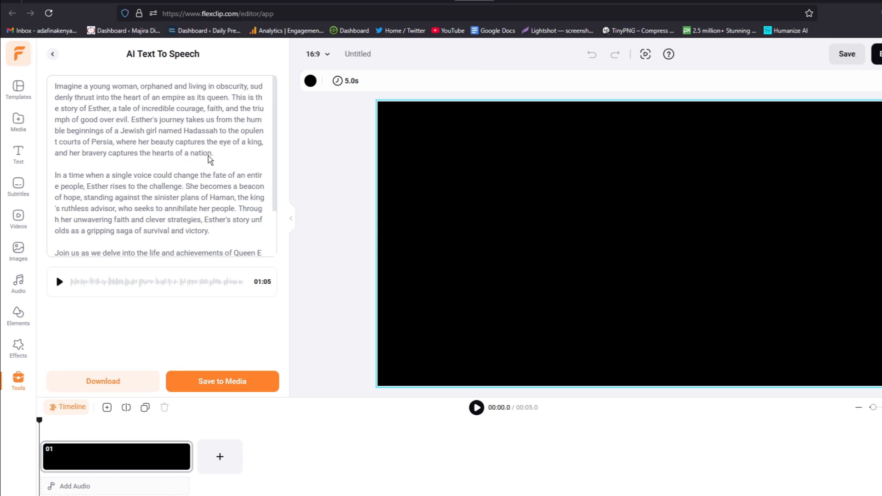
- Name the project "Introduction" and save the generated voiceover to the media library
{"action": "left_click", "coordinate": [371, 54]}
{"action": "double_click", "coordinate": [370, 53]}
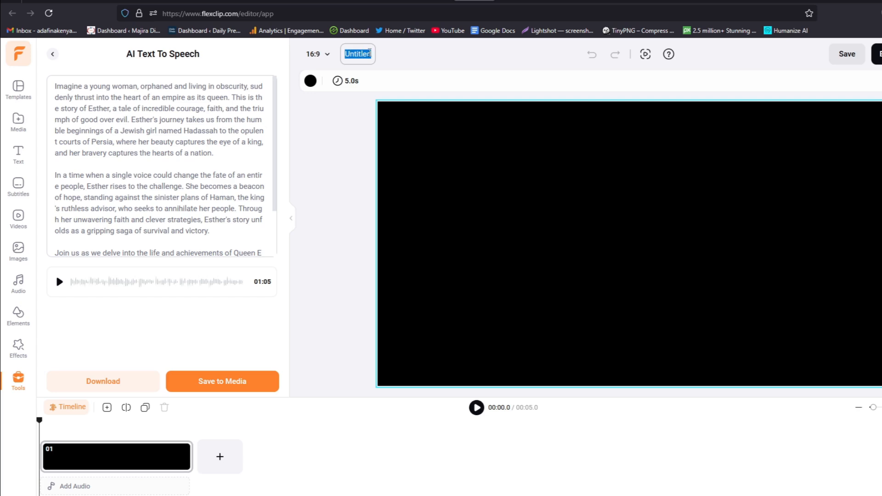
{"action": "type", "text": "Introduction"}
{"action": "left_click", "coordinate": [213, 385]}
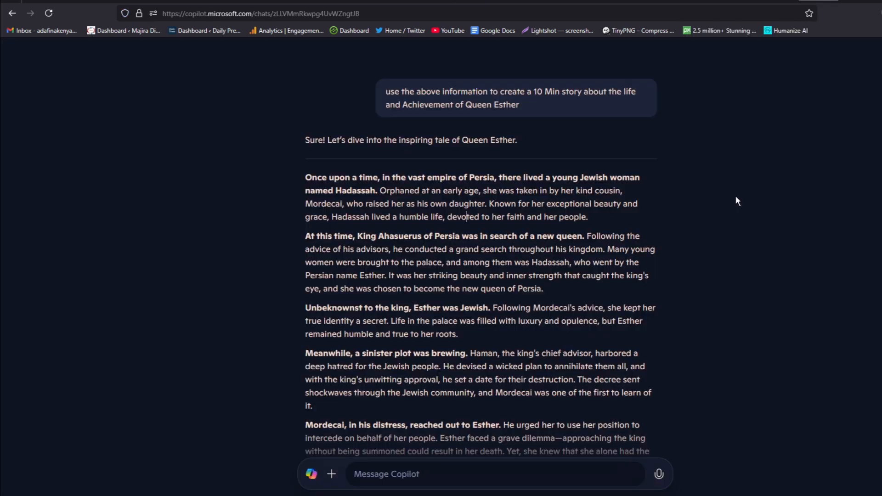
- Select the opening paragraphs of the Queen Esther story in the Copilot chat
{"action": "left_click_drag", "start_coordinate": [308, 175], "coordinate": [502, 345]}
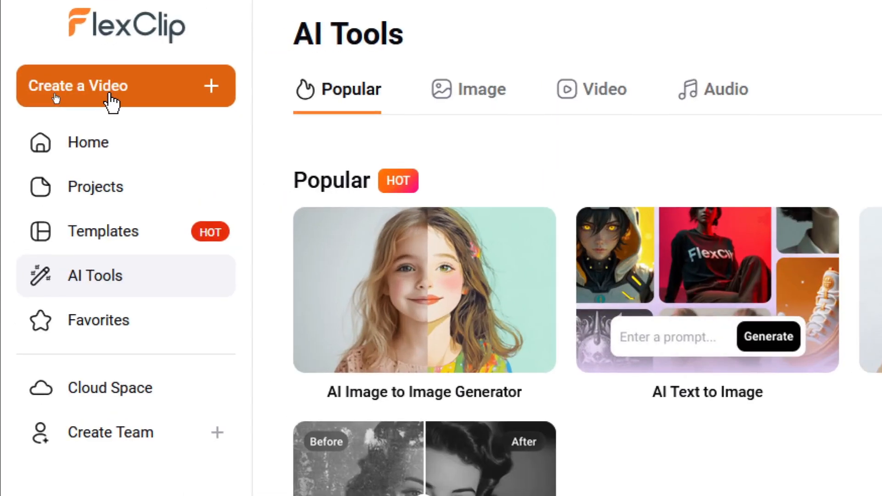
- Create a new 16:9 video project in FlexClip and dismiss the media import prompt
{"action": "left_click", "coordinate": [112, 95]}
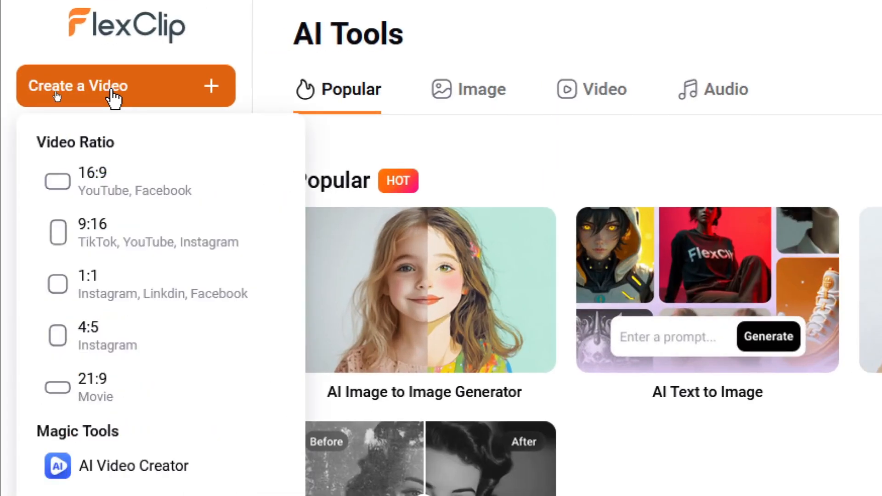
{"action": "left_click", "coordinate": [118, 192]}
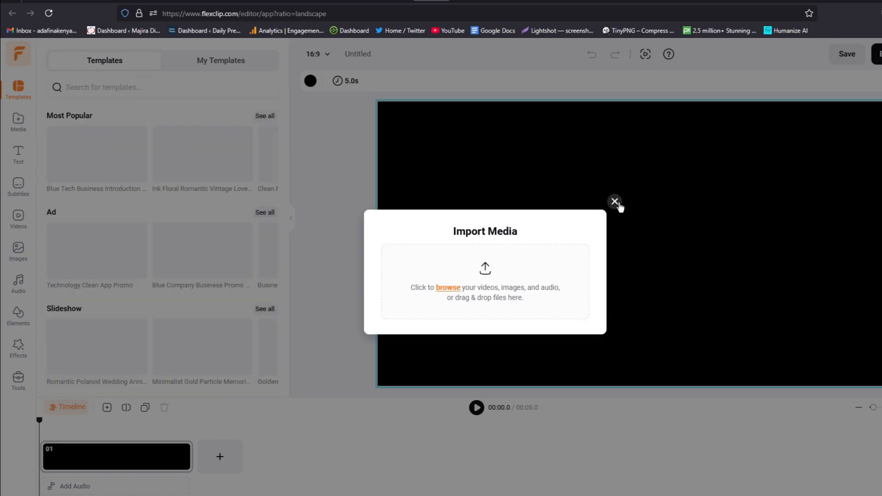
{"action": "left_click", "coordinate": [615, 202]}
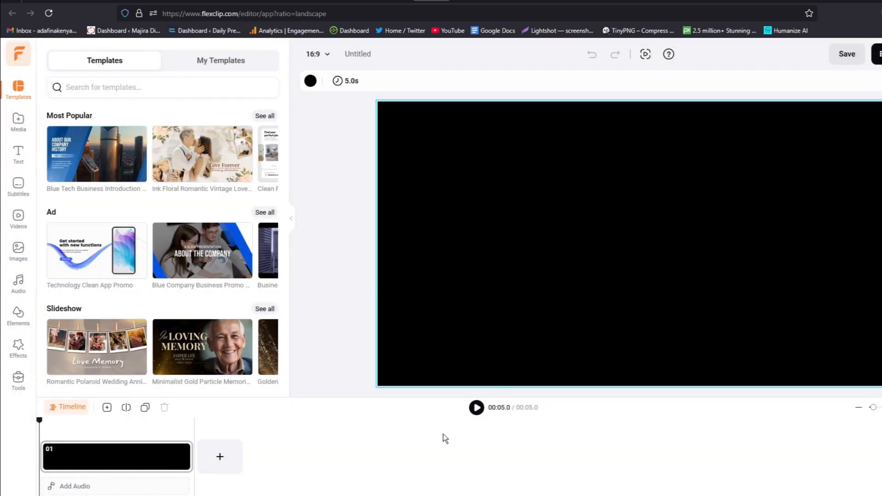
- Add the "Speech_Imagine a..." voiceover from the cloud media and a generated royal couple image to the video
{"action": "left_click", "coordinate": [112, 480]}
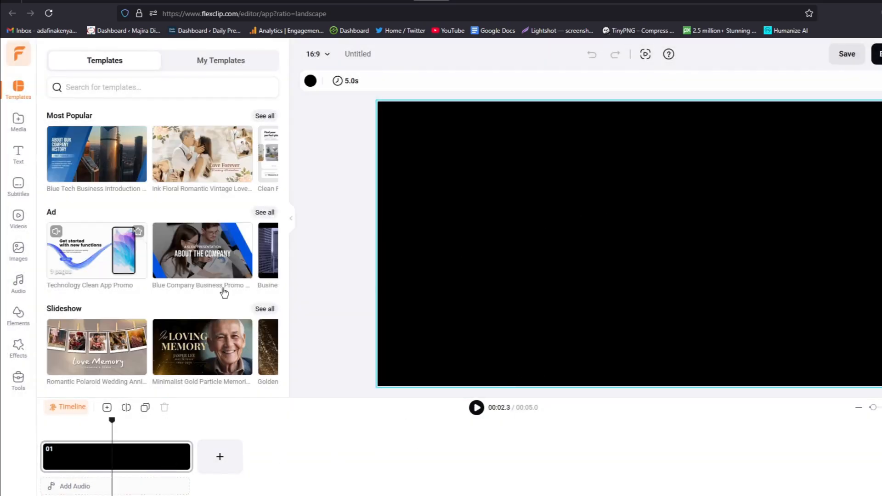
{"action": "left_click", "coordinate": [17, 132]}
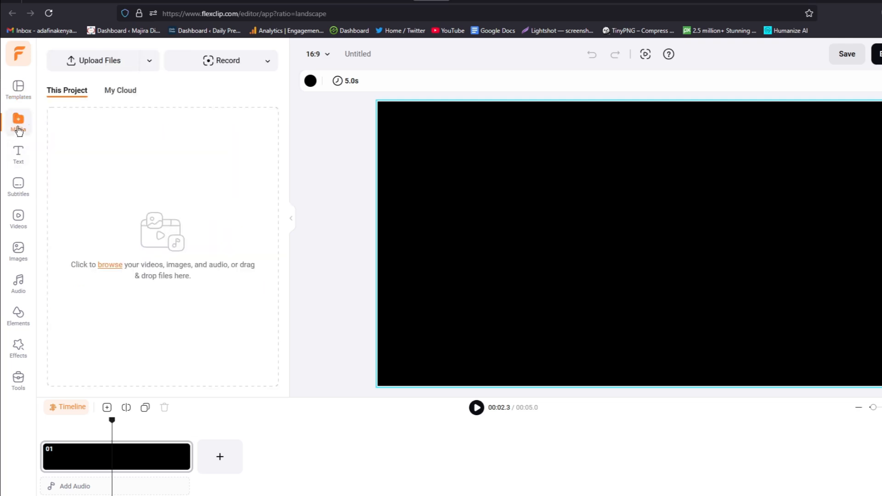
{"action": "left_click", "coordinate": [119, 91]}
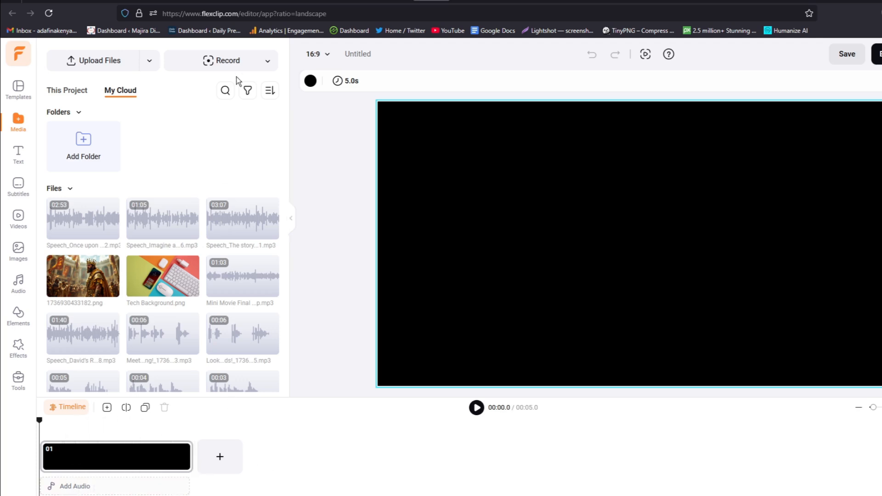
{"action": "left_click", "coordinate": [190, 233]}
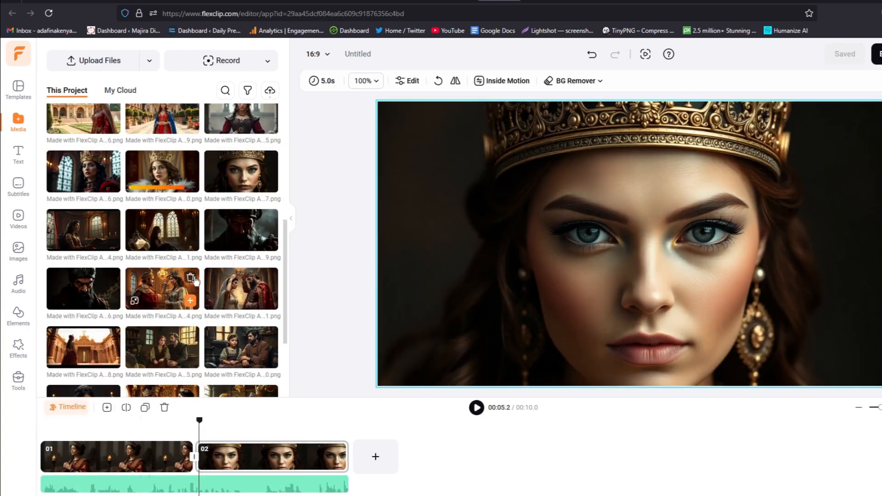
{"action": "left_click", "coordinate": [269, 303]}
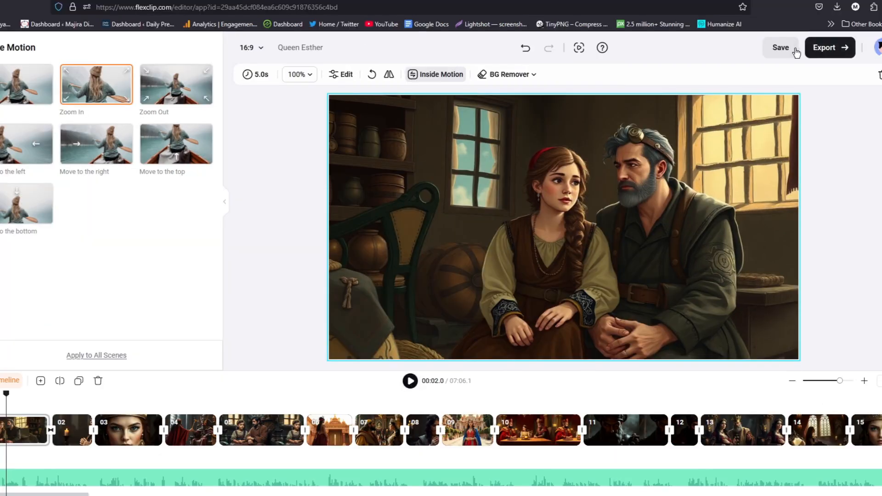
- Save the Queen Esther project and export it as a 1080p, 30fps video with Recommended Quality
{"action": "left_click", "coordinate": [784, 50]}
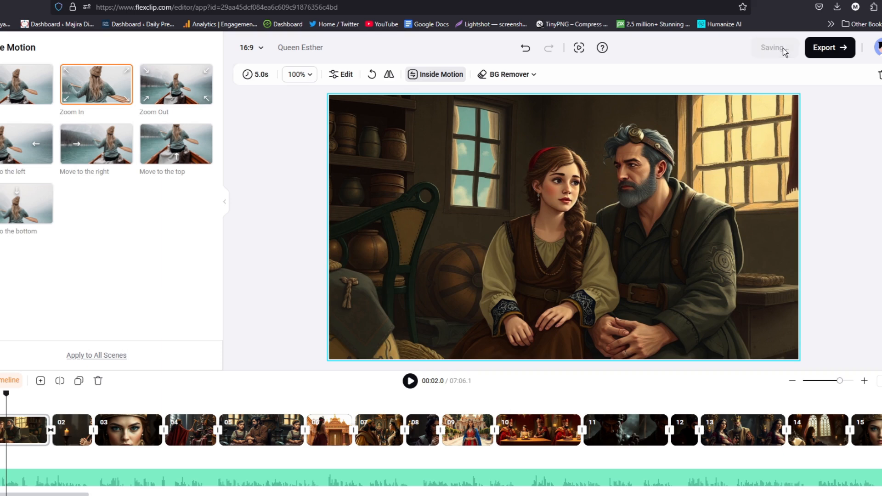
{"action": "left_click", "coordinate": [835, 52]}
{"action": "left_click", "coordinate": [820, 52]}
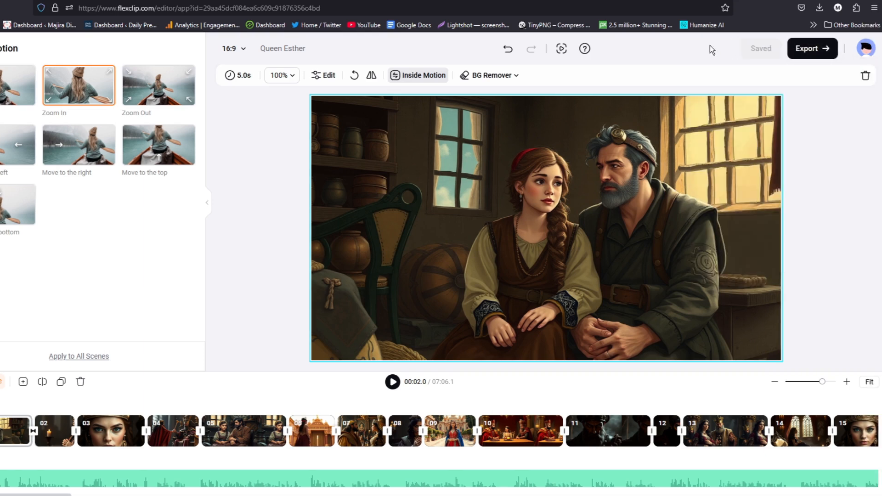
{"action": "left_click", "coordinate": [824, 50]}
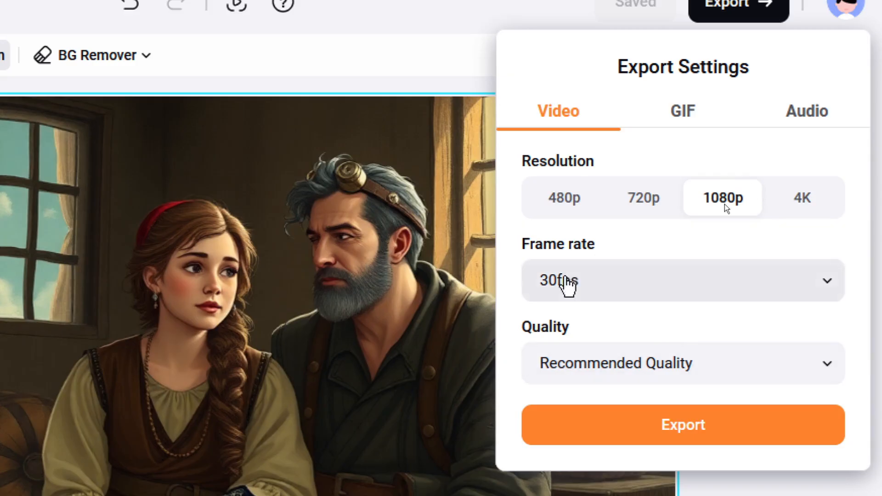
{"action": "left_click", "coordinate": [721, 433]}
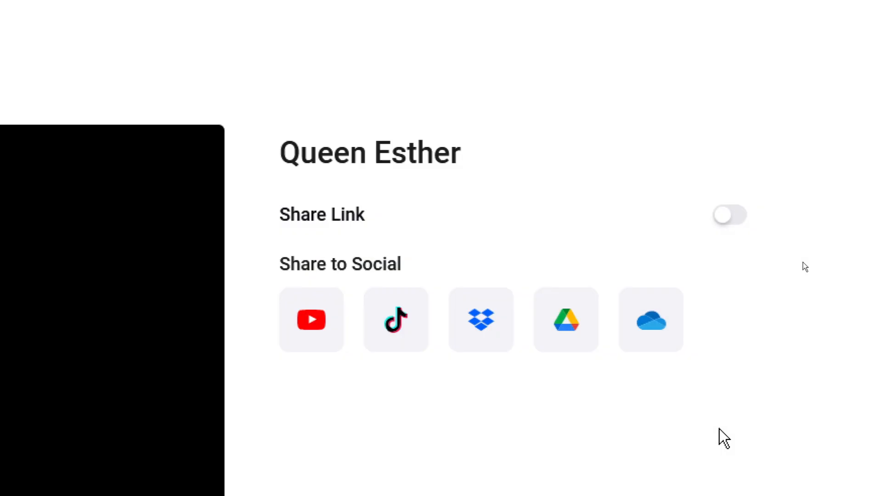